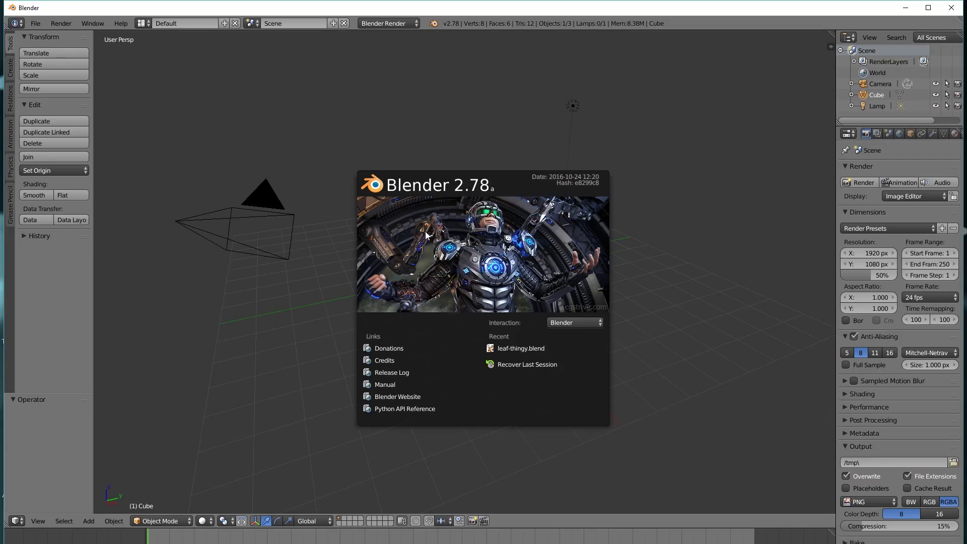
# Subdivide the default cube twice in Edit Mode into a 98-vertex mesh, then return to Object Mode
pyautogui.click(251, 164)
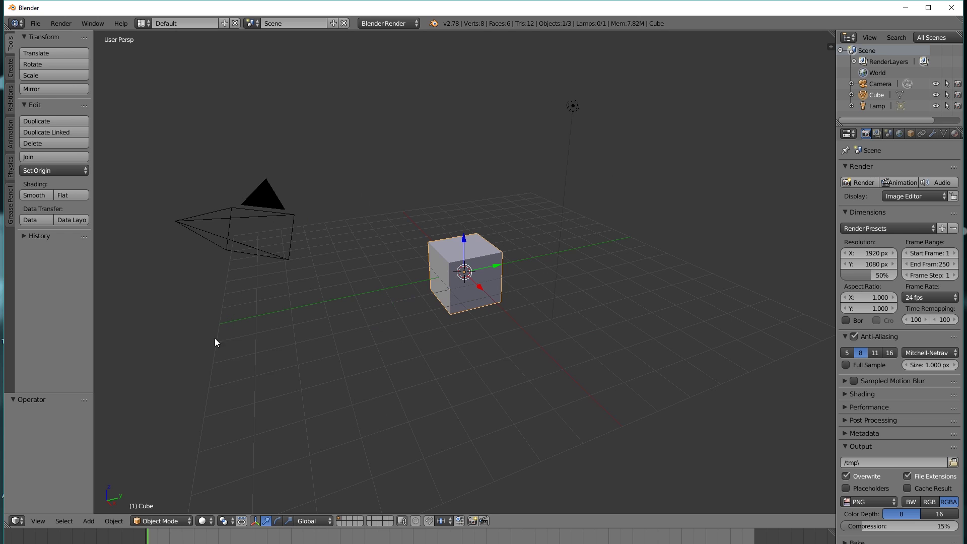
pyautogui.moveTo(347, 326); pyautogui.dragTo(370, 327, button='middle')
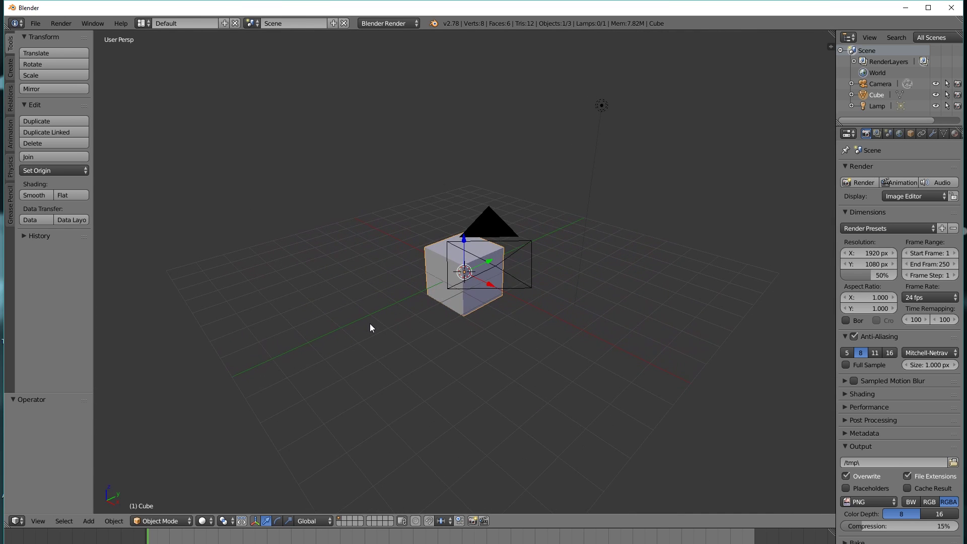
pyautogui.scroll(4, 408, 347)
pyautogui.moveTo(555, 360); pyautogui.dragTo(534, 369, button='middle')
pyautogui.press('Tab')
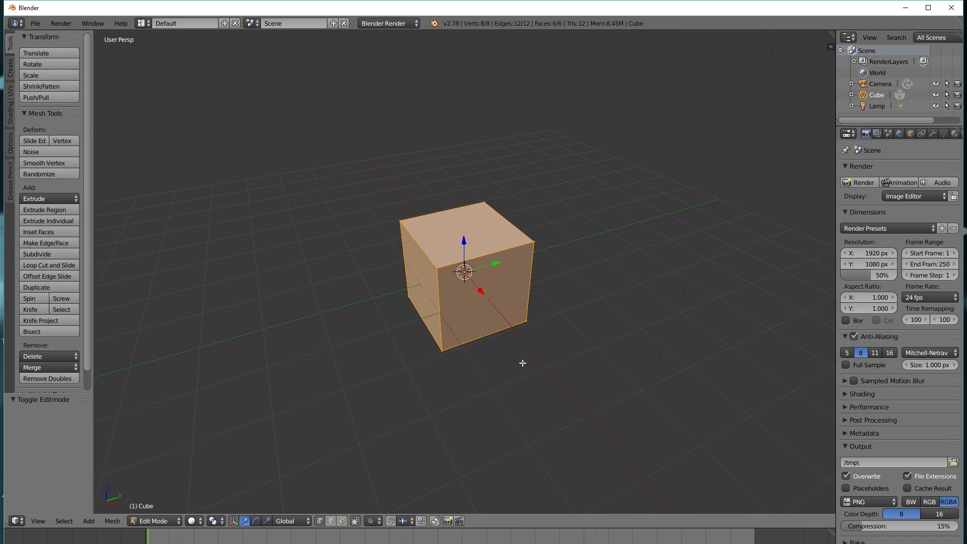
pyautogui.click(43, 258)
pyautogui.click(44, 256)
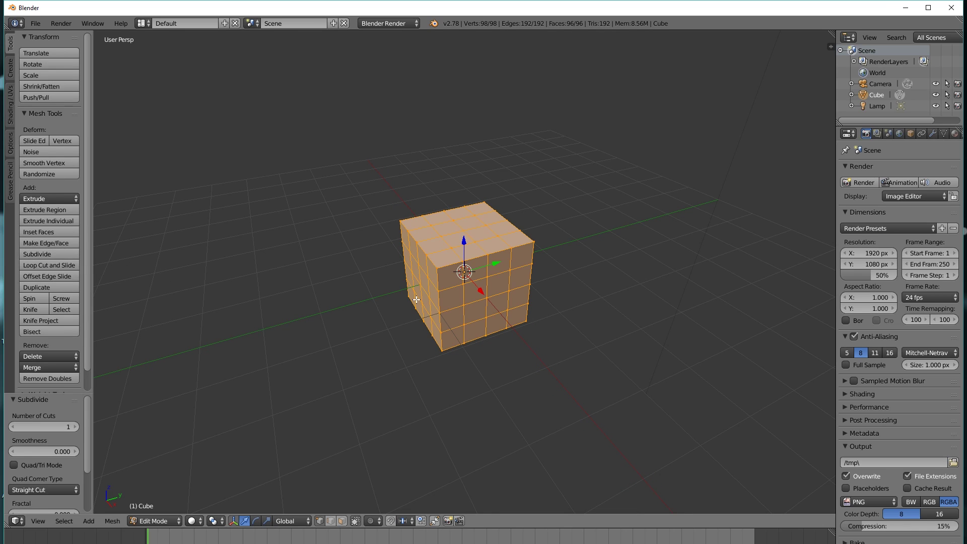
pyautogui.press('Tab')
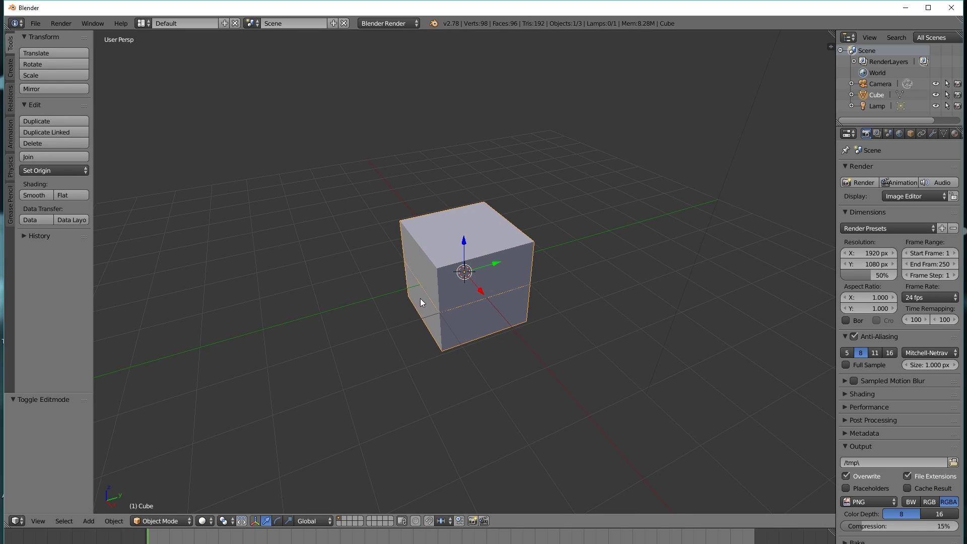
# Add a vertex group named 'test' to the cube and enter Edit Mode with nothing selected
pyautogui.click(943, 134)
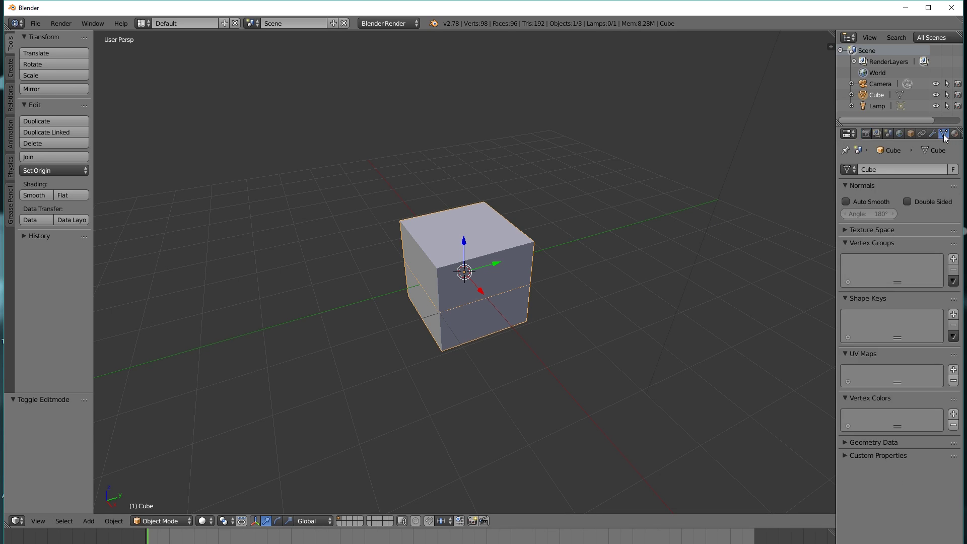
pyautogui.click(953, 260)
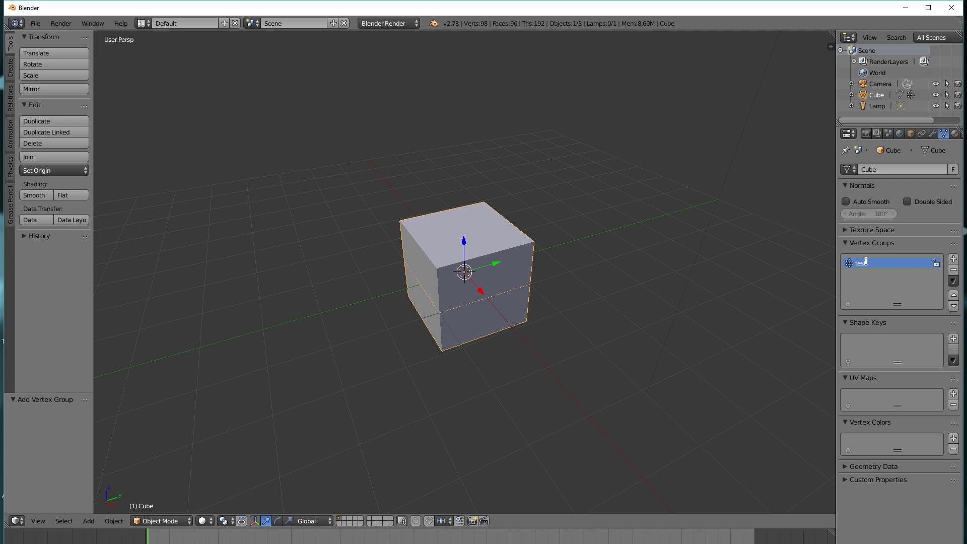
pyautogui.press('Tab')
pyautogui.press('a')
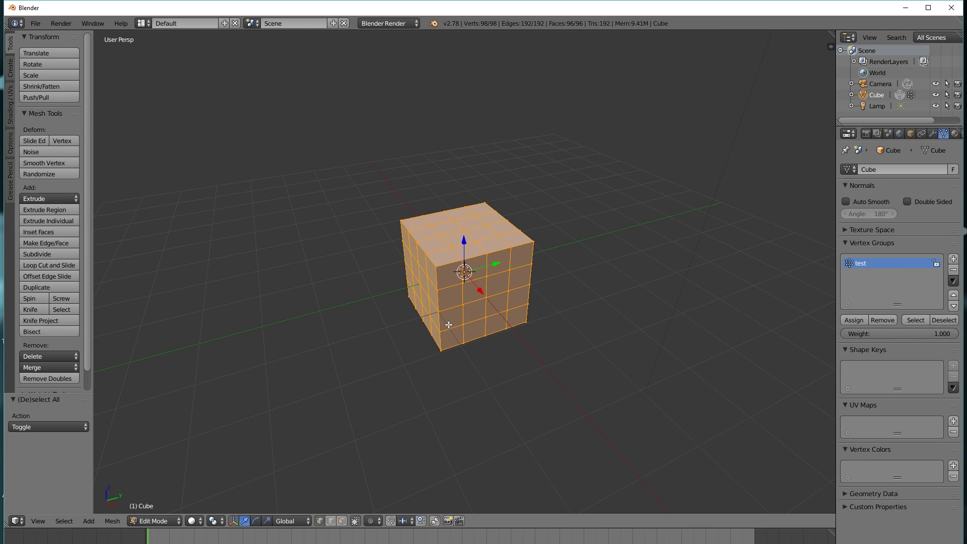
pyautogui.press('a')
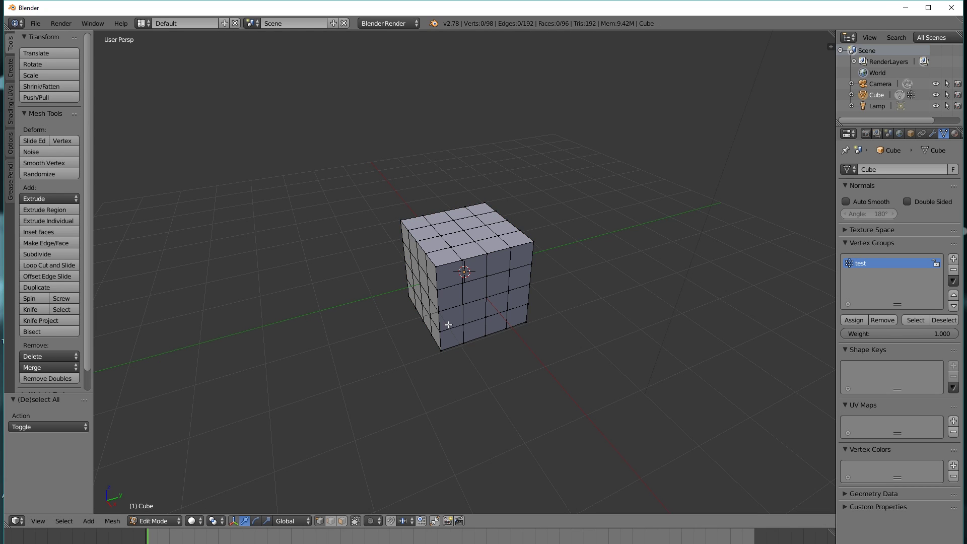
# Box-select the front face in front view, assign it to 'test', and exit Edit Mode
pyautogui.press('KP_1')
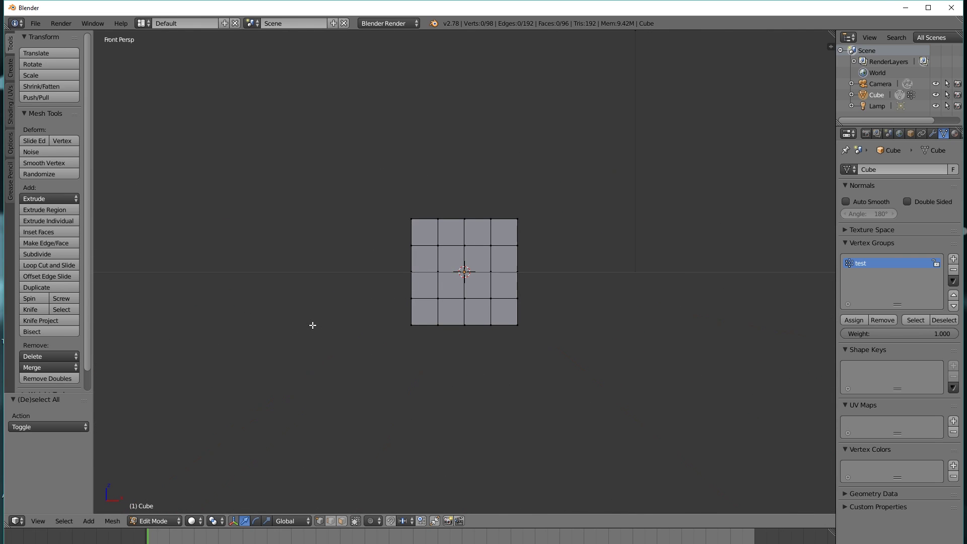
pyautogui.press('b')
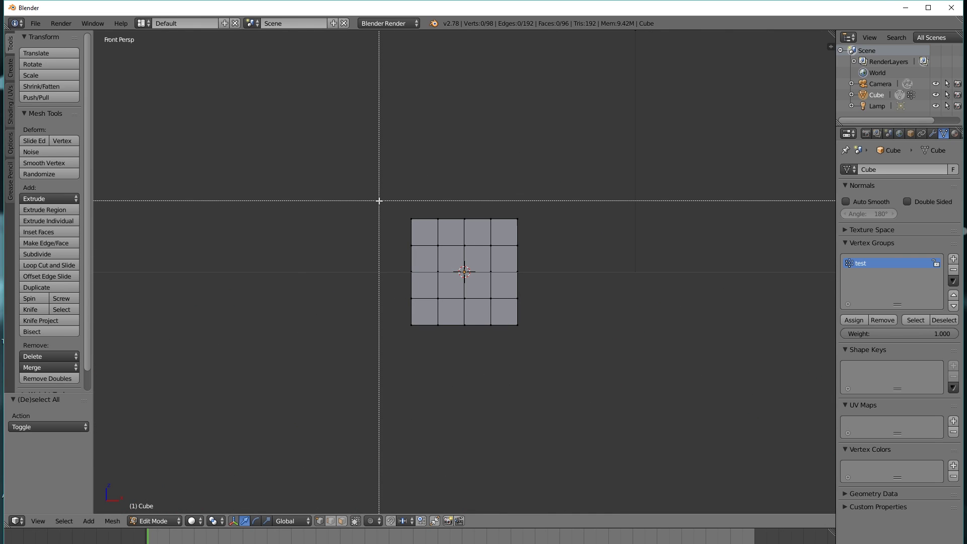
pyautogui.moveTo(386, 198); pyautogui.dragTo(542, 327)
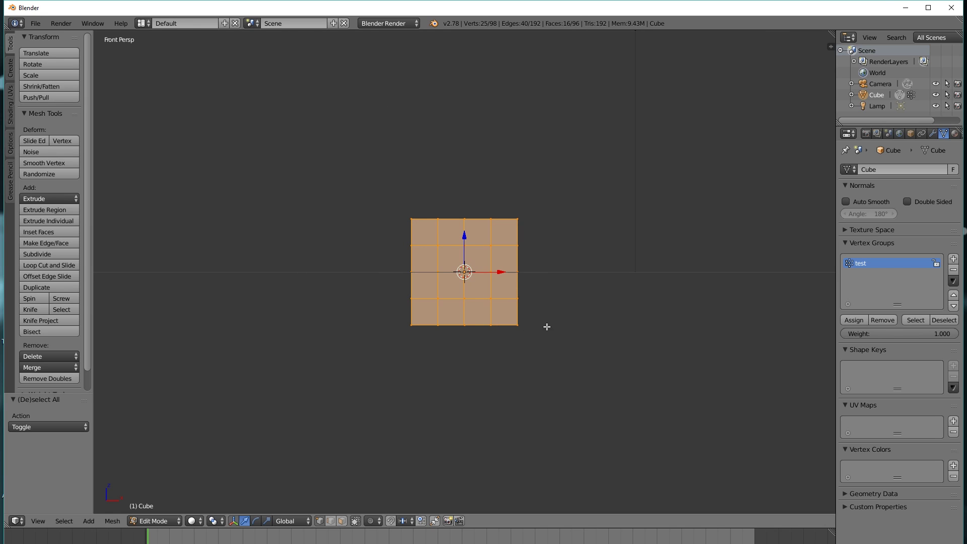
pyautogui.click(854, 321)
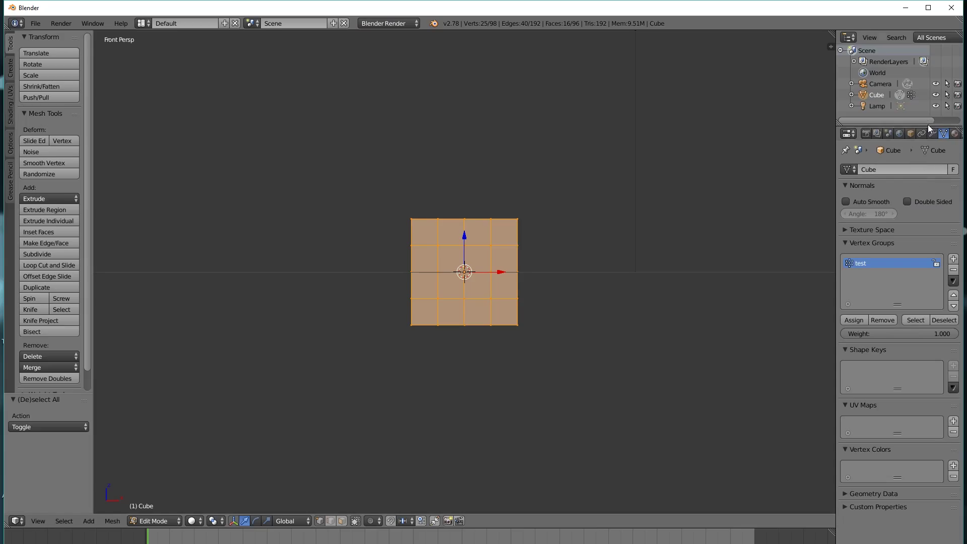
pyautogui.press('Tab')
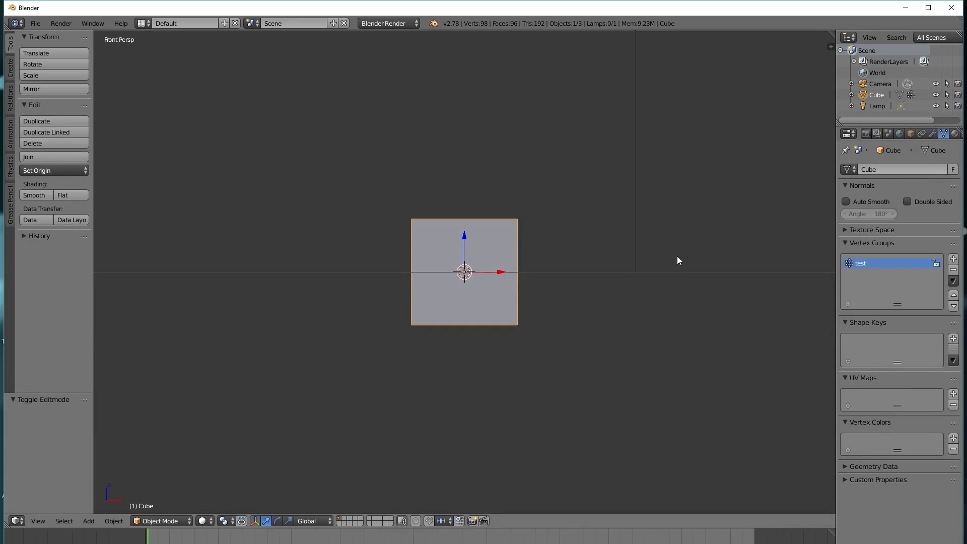
# Add a Mask modifier to the cube from the Modifiers tab
pyautogui.moveTo(678, 259); pyautogui.dragTo(636, 300, button='middle')
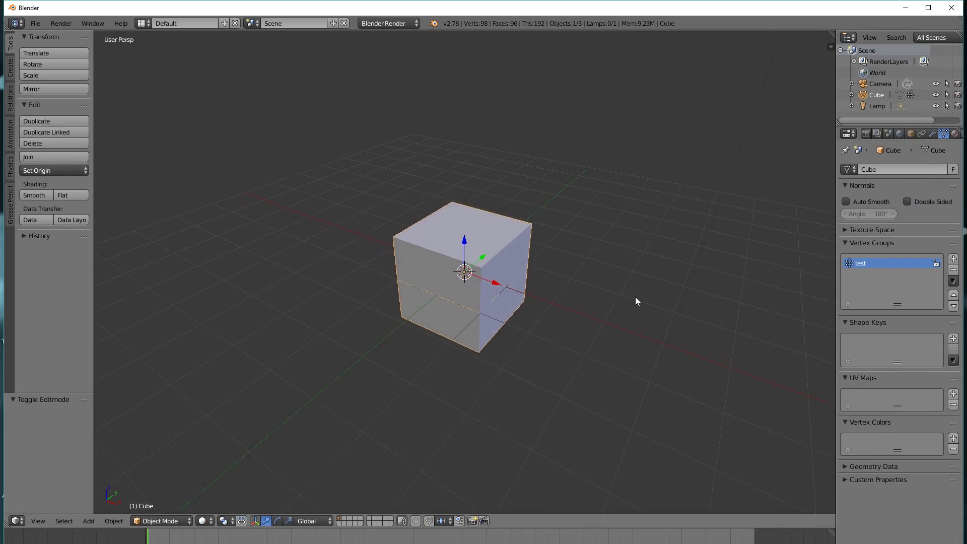
pyautogui.click(935, 134)
pyautogui.click(898, 169)
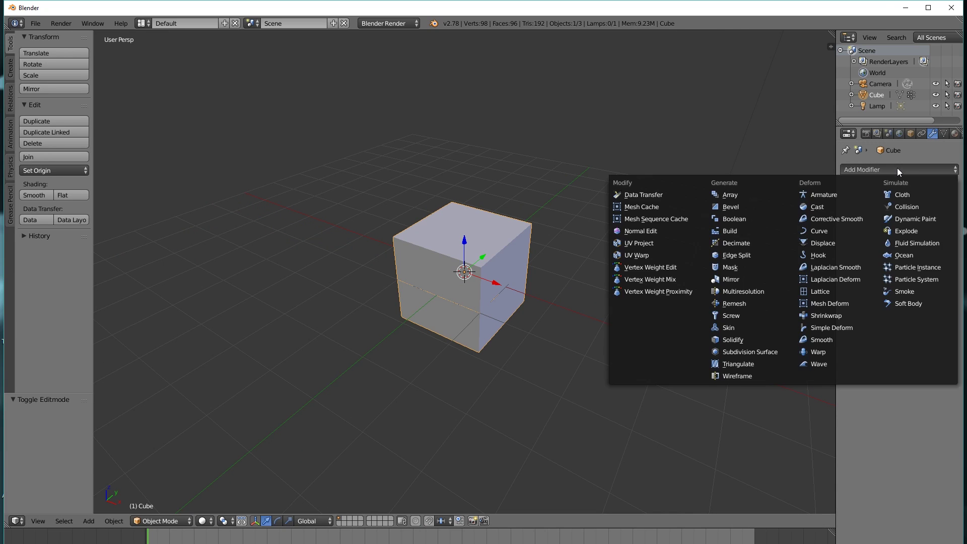
pyautogui.click(739, 266)
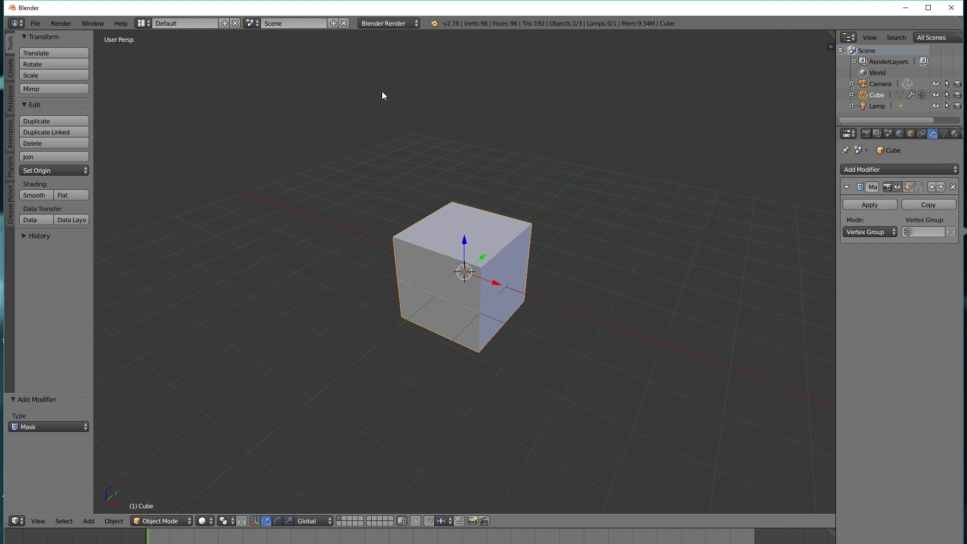
# Set the Mask modifier's vertex group to 'test' and invert it, then orbit to inspect the cube
pyautogui.click(910, 232)
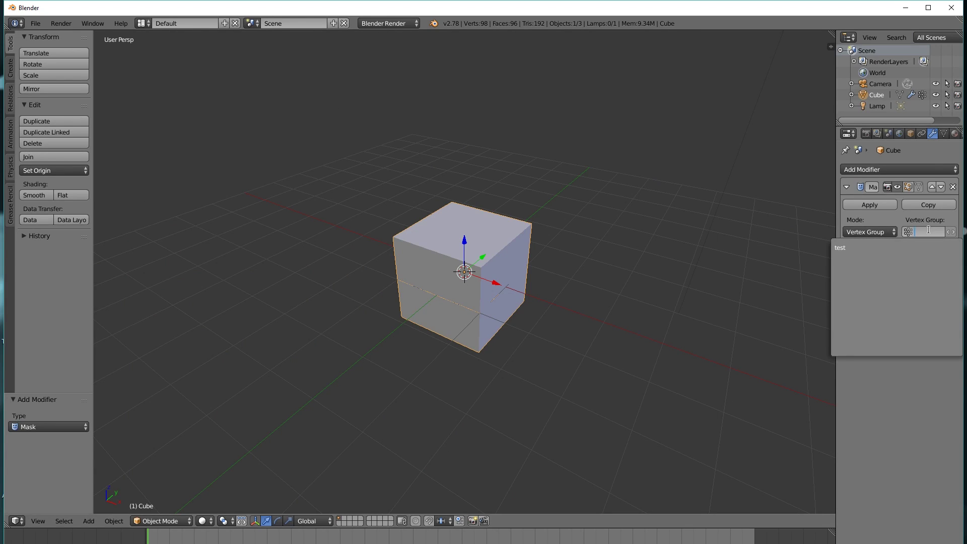
pyautogui.click(915, 246)
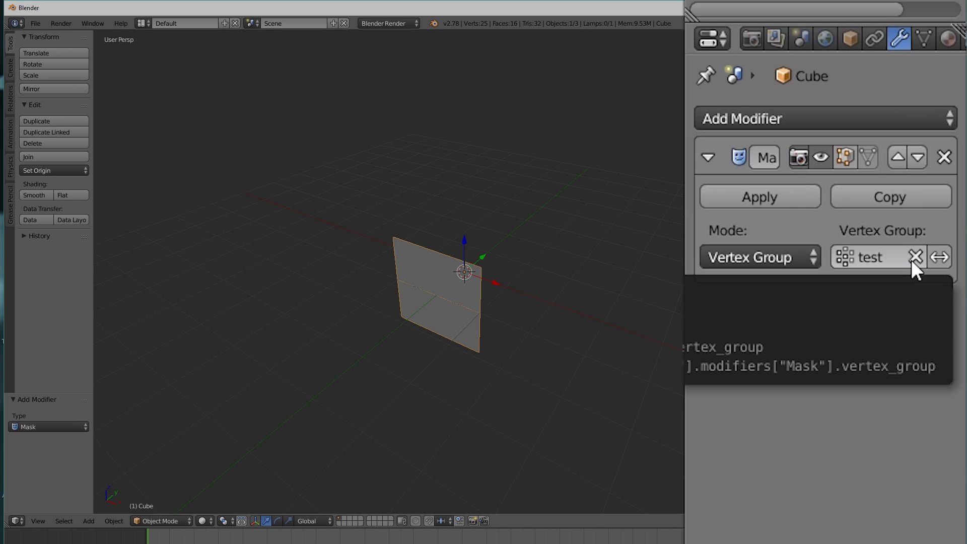
pyautogui.click(941, 257)
pyautogui.moveTo(505, 298); pyautogui.dragTo(368, 280, button='middle')
pyautogui.moveTo(462, 360); pyautogui.dragTo(438, 377, button='middle')
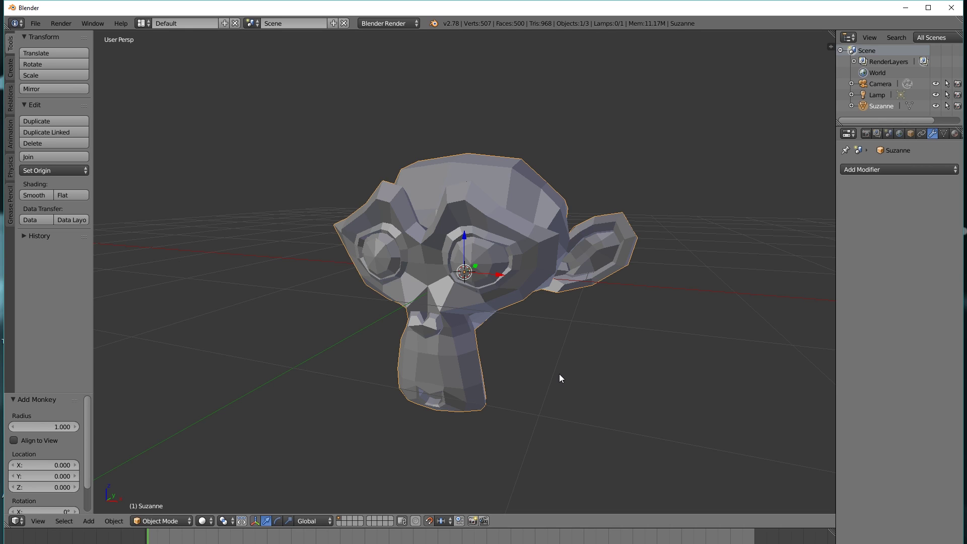
# Start a rotation on Suzanne and cancel it, then orbit lower and zoom in on her
pyautogui.press('r')
pyautogui.press('Escape')
pyautogui.moveTo(581, 345); pyautogui.dragTo(573, 346, button='middle')
pyautogui.scroll(1, 575, 348)
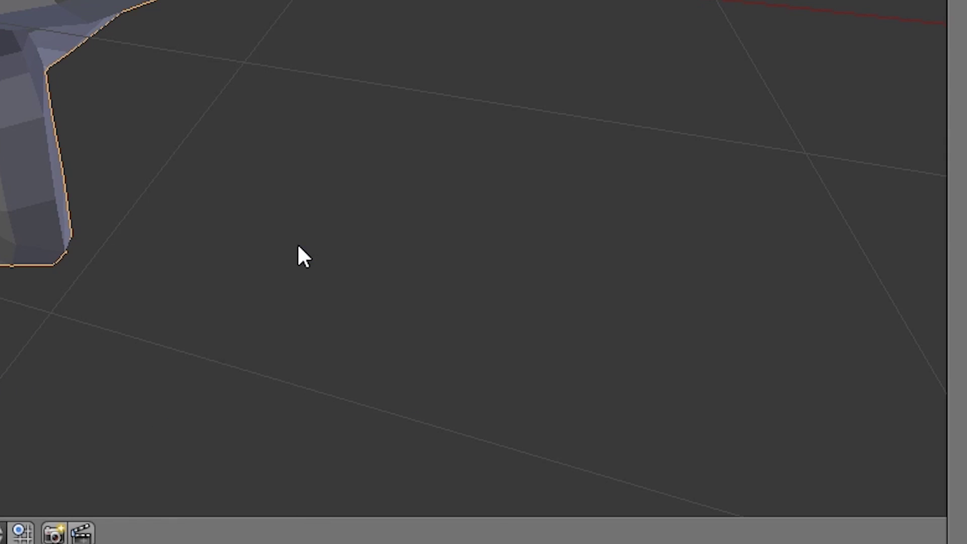
# Add a single-bone armature at the origin inside Suzanne
pyautogui.hotkey('shift', 'a')
pyautogui.moveTo(572, 407)
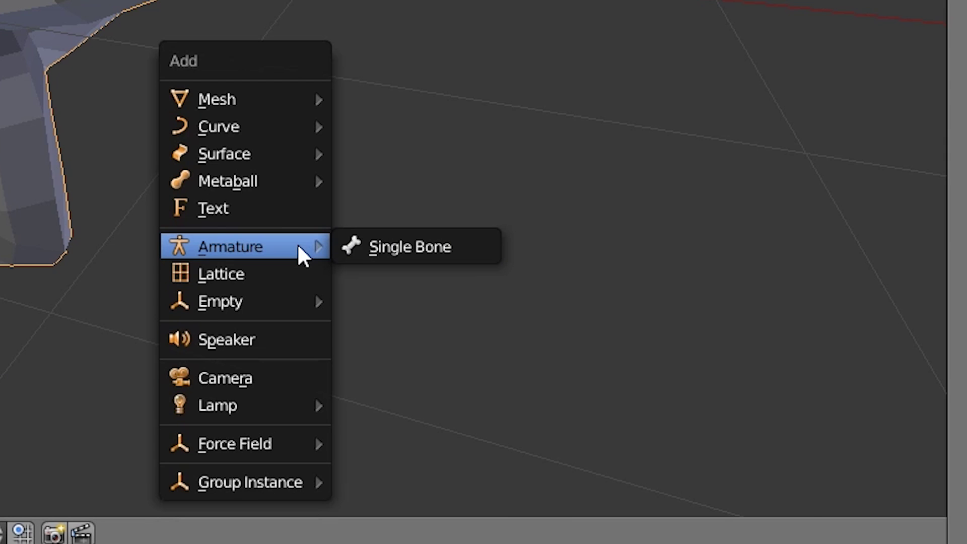
pyautogui.click(388, 247)
pyautogui.moveTo(371, 294); pyautogui.dragTo(154, 352, button='middle')
pyautogui.scroll(7, 464, 216)
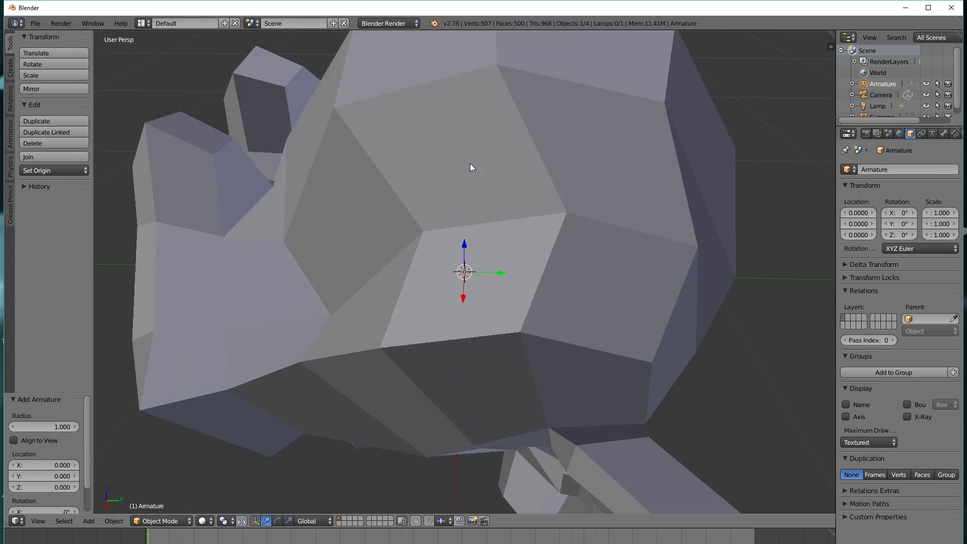
pyautogui.scroll(-3, 474, 150)
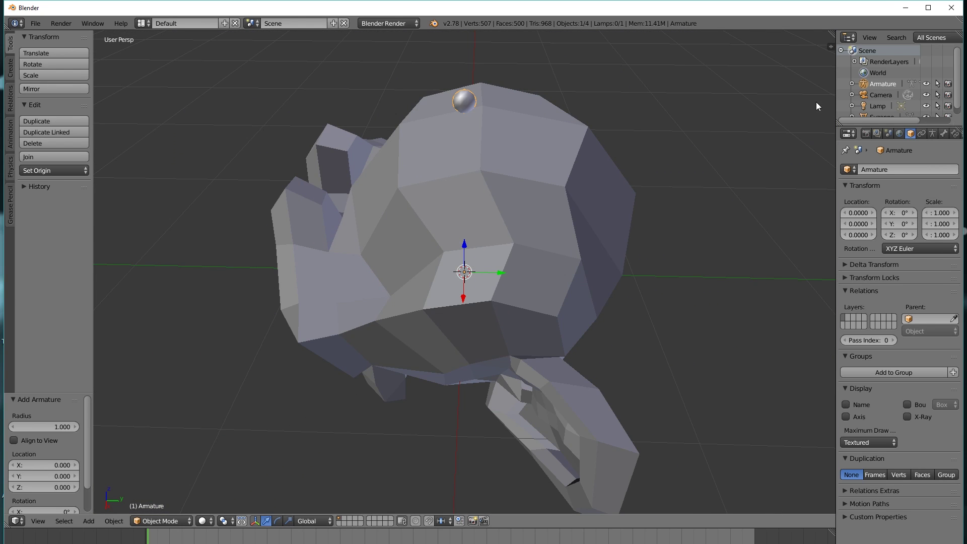
# Turn on X-Ray for the armature, switch to Right Ortho view, and enter bone Edit Mode
pyautogui.click(919, 418)
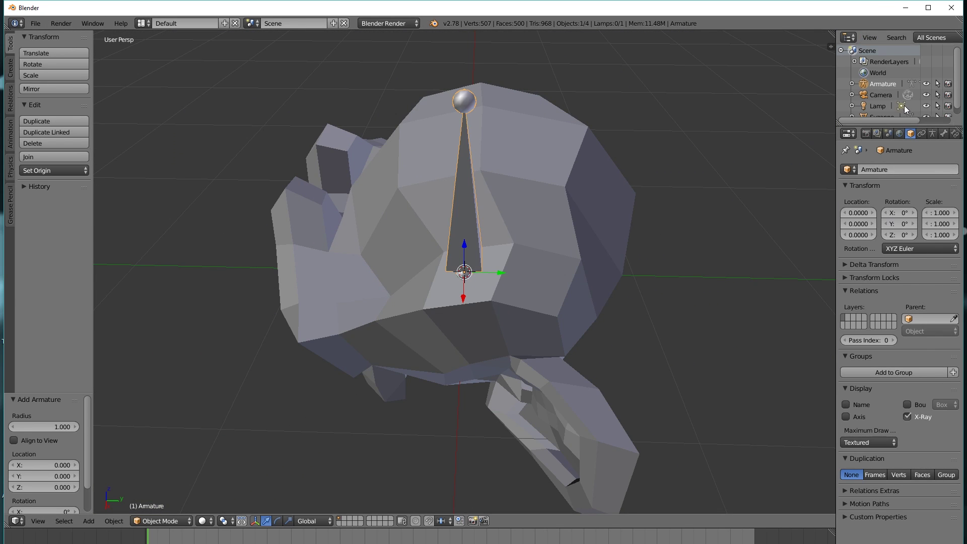
pyautogui.moveTo(630, 282); pyautogui.dragTo(679, 208, button='middle')
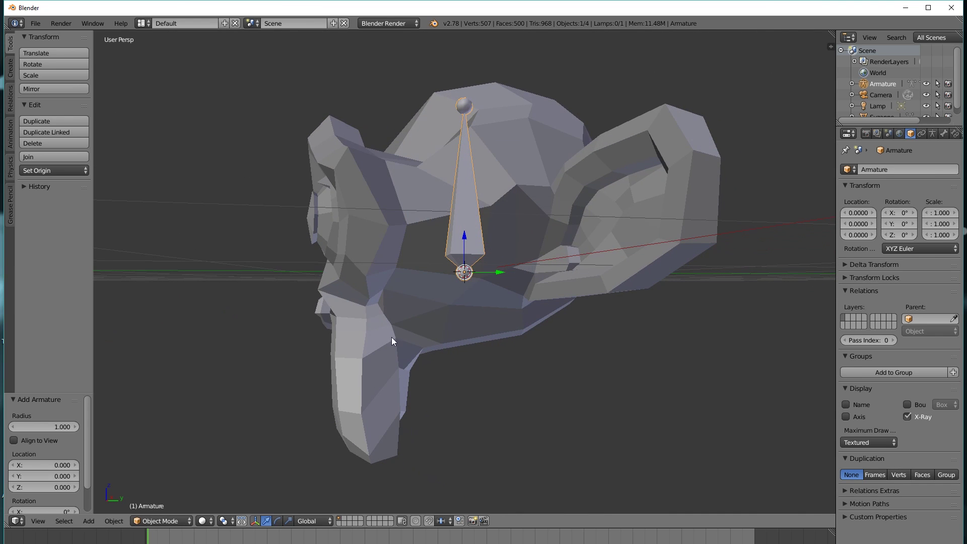
pyautogui.press('KP_3')
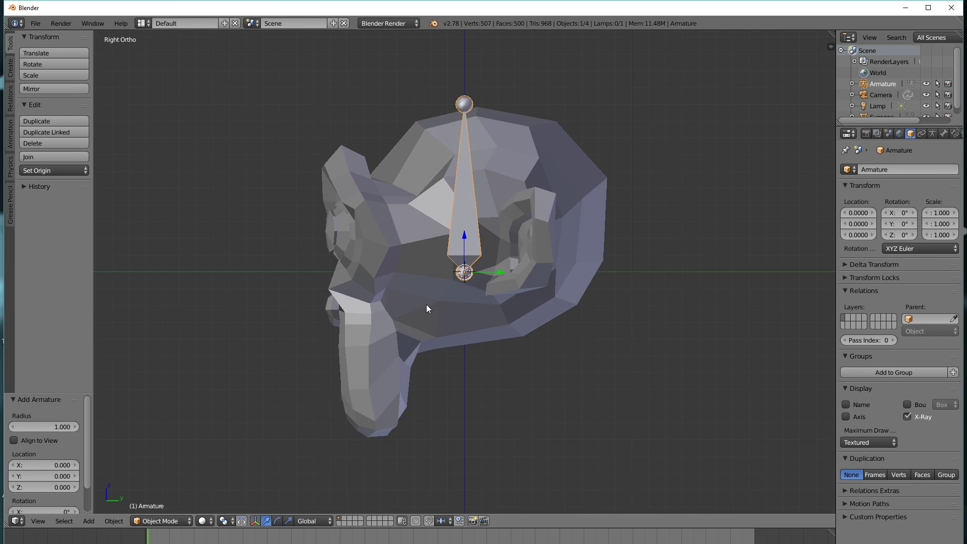
pyautogui.press('Tab')
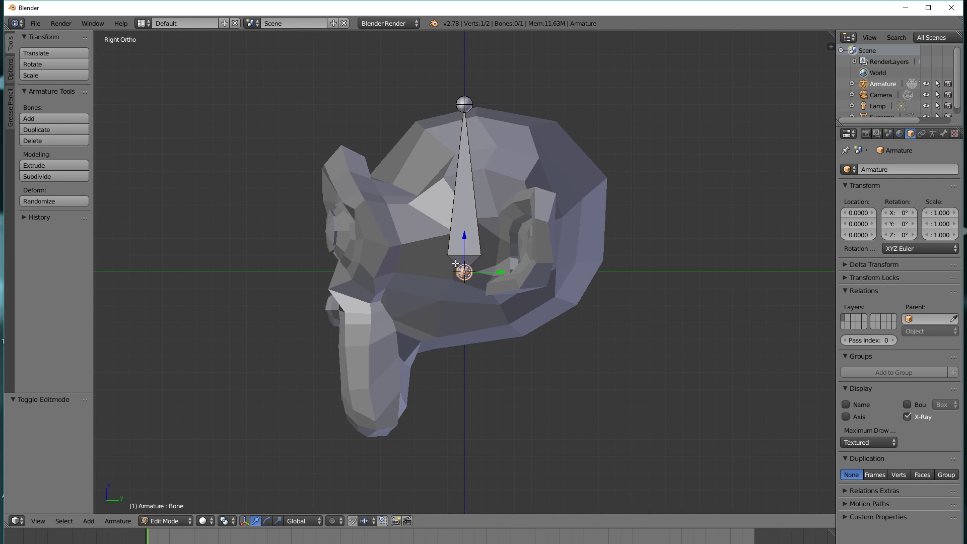
# Extrude a bone down to Suzanne's chin, then select the centre joint in front view
pyautogui.press('e')
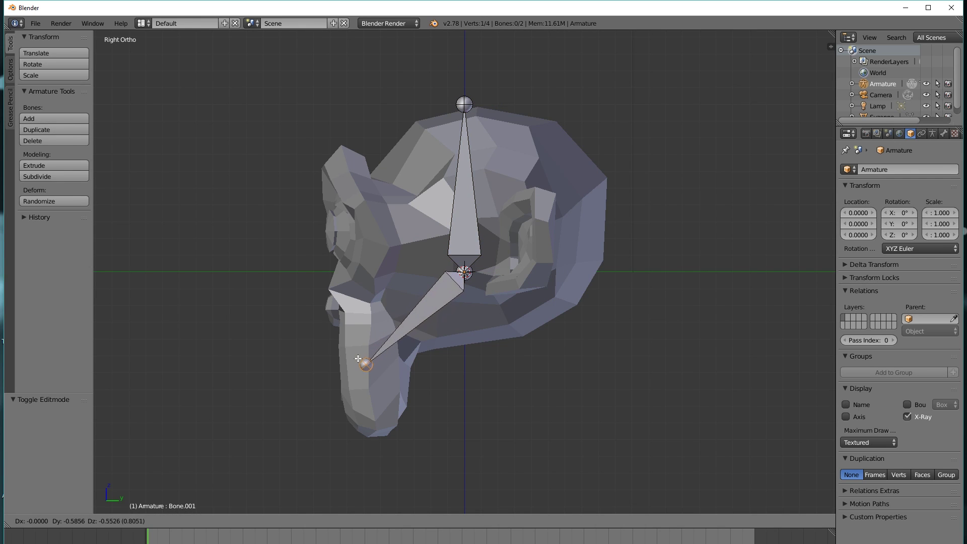
pyautogui.click(358, 353)
pyautogui.press('KP_1')
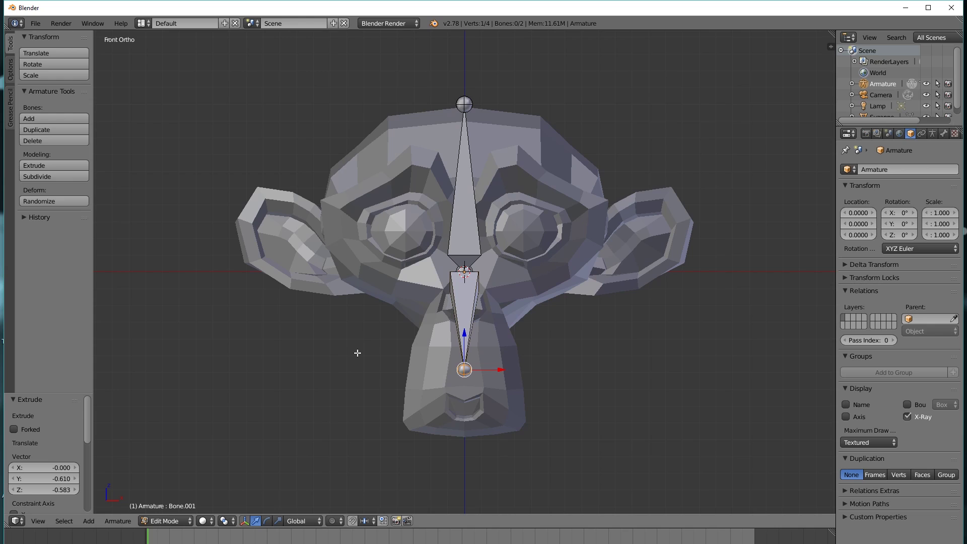
pyautogui.rightClick(459, 272)
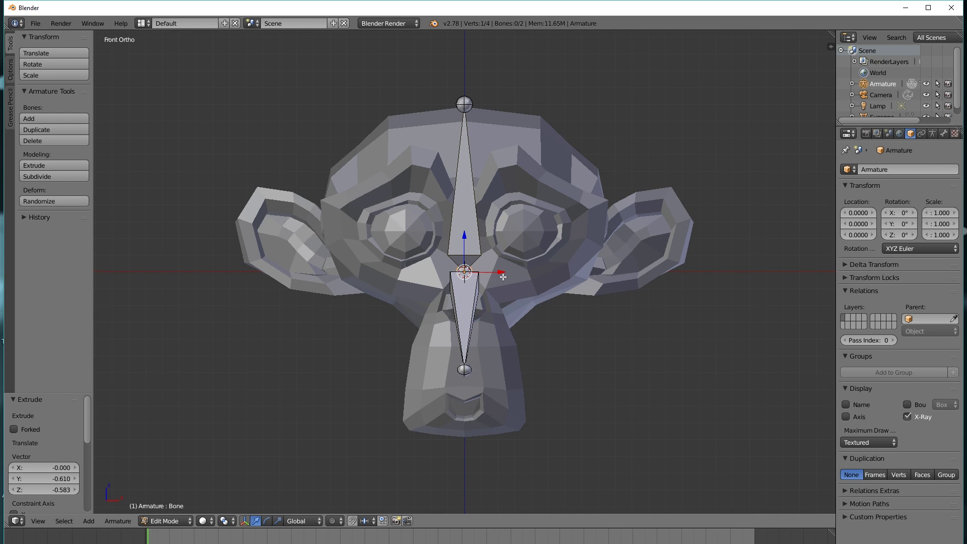
# Extrude bones from the centre joint toward the right and left ears, then exit Edit Mode
pyautogui.press('e')
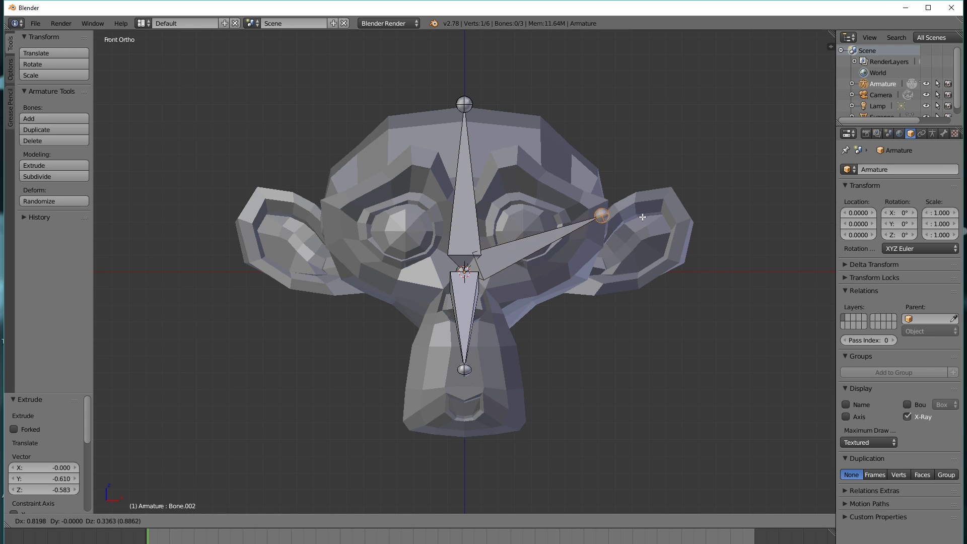
pyautogui.click(638, 245)
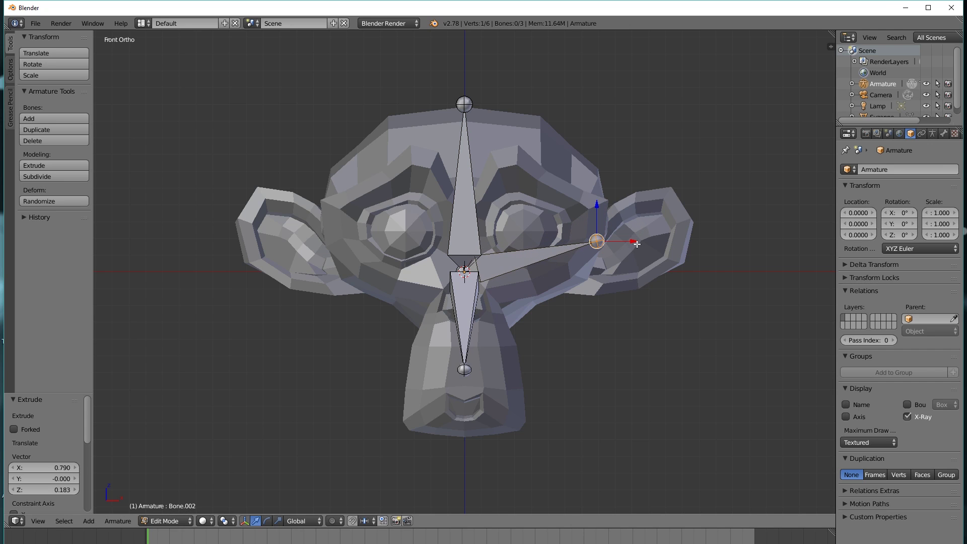
pyautogui.rightClick(465, 272)
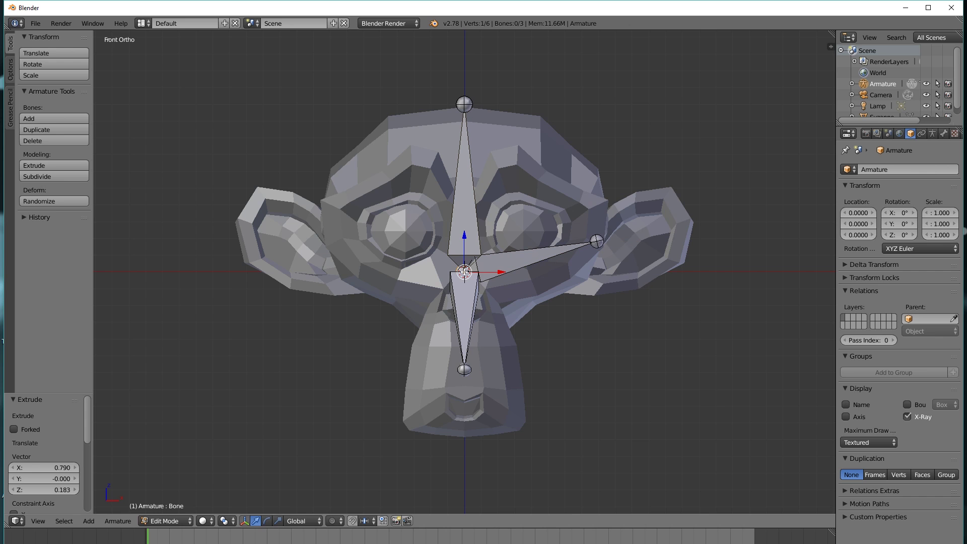
pyautogui.press('e')
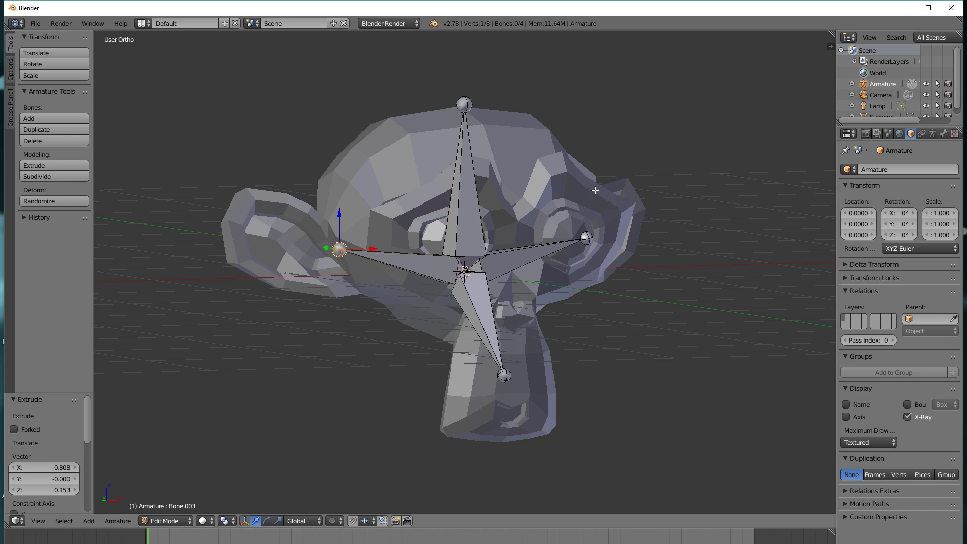
pyautogui.press('Tab')
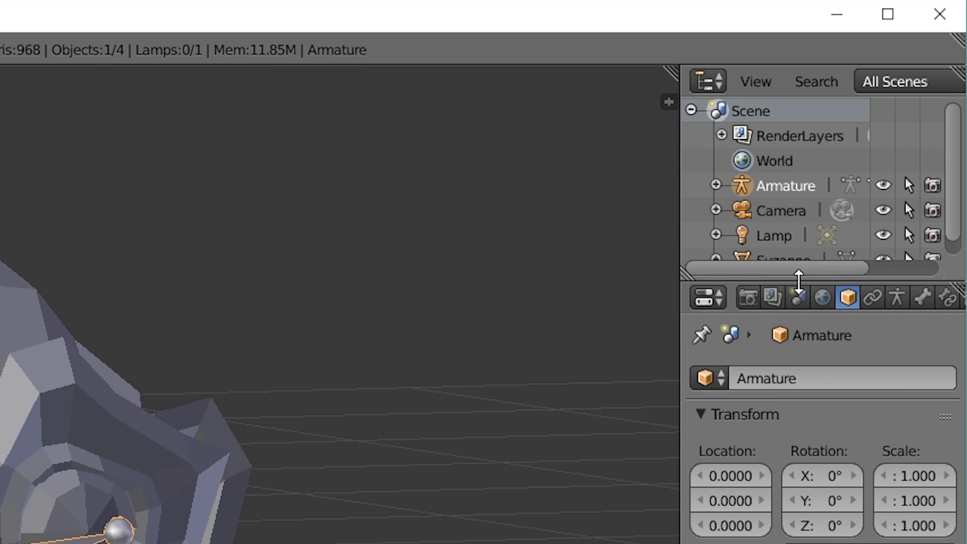
# Parent Suzanne to the Armature in the Outliner using Armature Deform With Automatic Weights
pyautogui.moveTo(888, 130); pyautogui.dragTo(885, 182)
pyautogui.moveTo(792, 407); pyautogui.dragTo(796, 402)
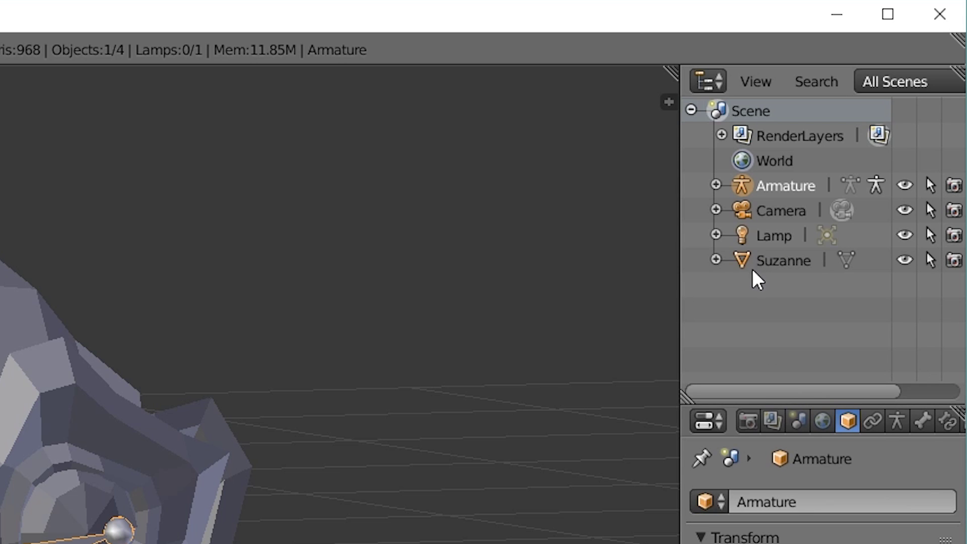
pyautogui.moveTo(743, 268); pyautogui.dragTo(748, 190)
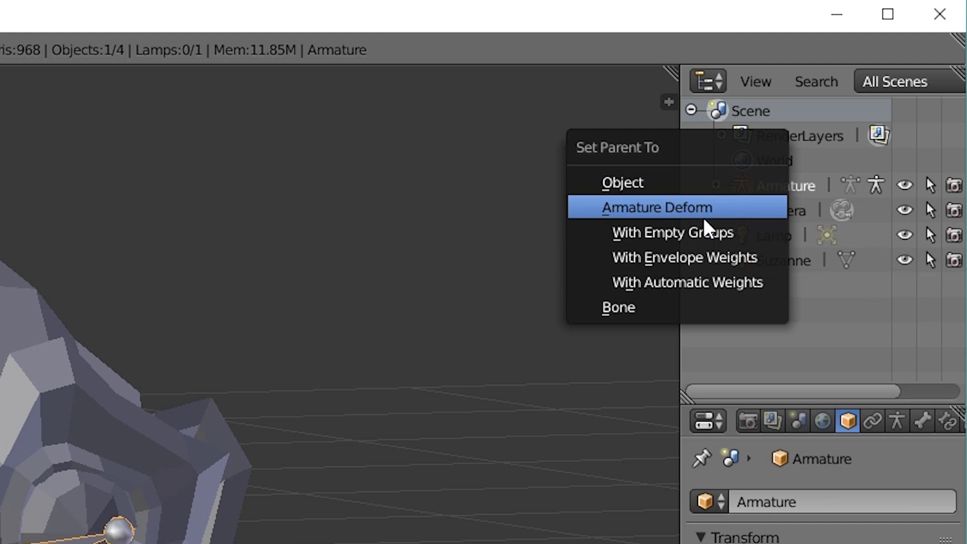
pyautogui.click(681, 284)
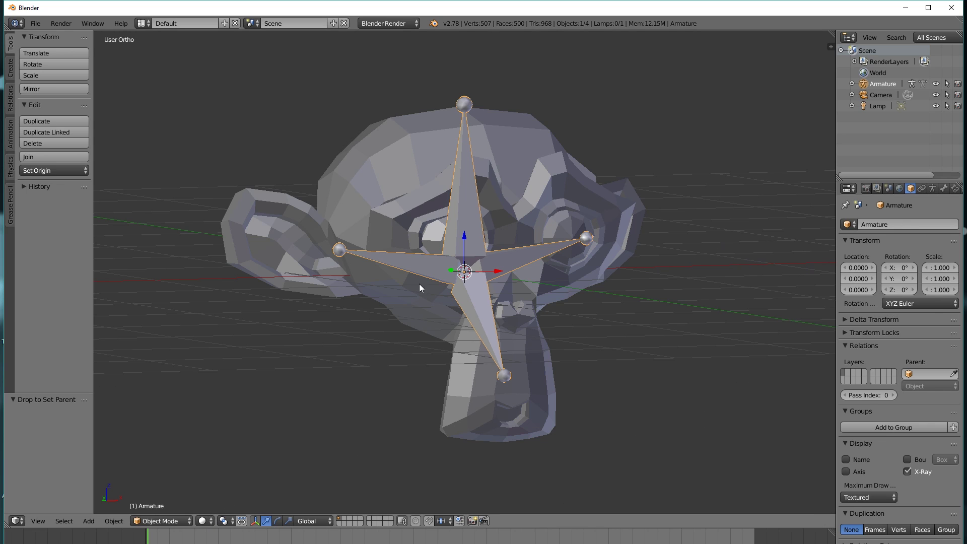
pyautogui.click(164, 521)
pyautogui.click(168, 483)
pyautogui.rightClick(407, 254)
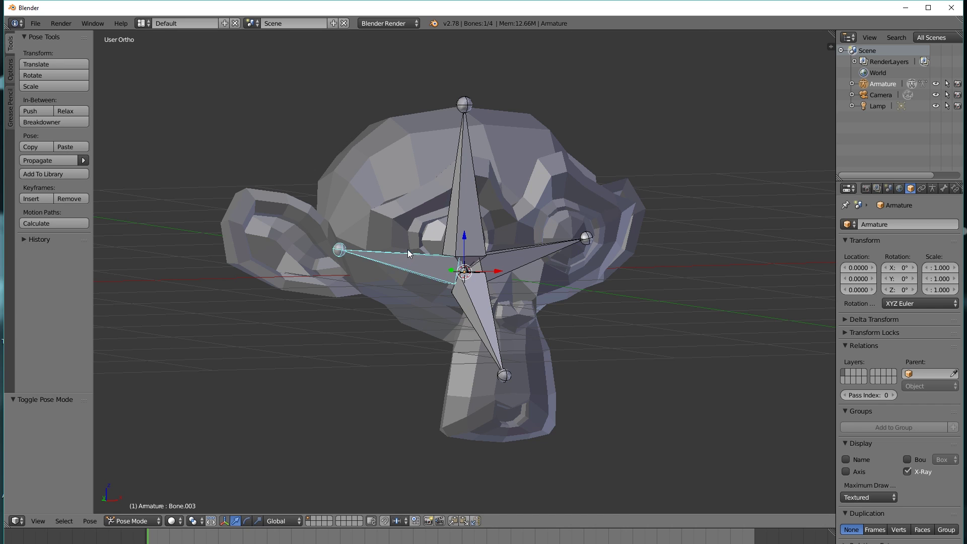
pyautogui.press('r')
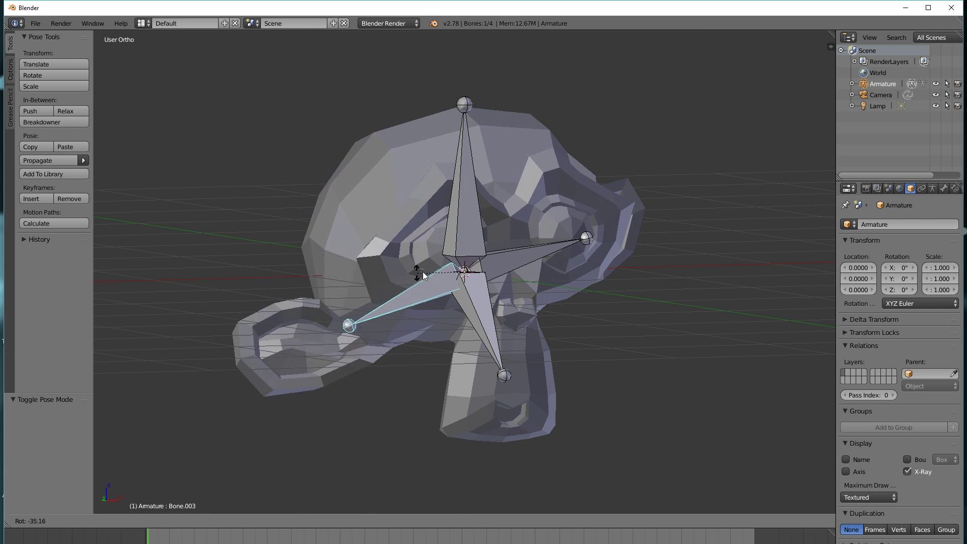
pyautogui.rightClick(535, 217)
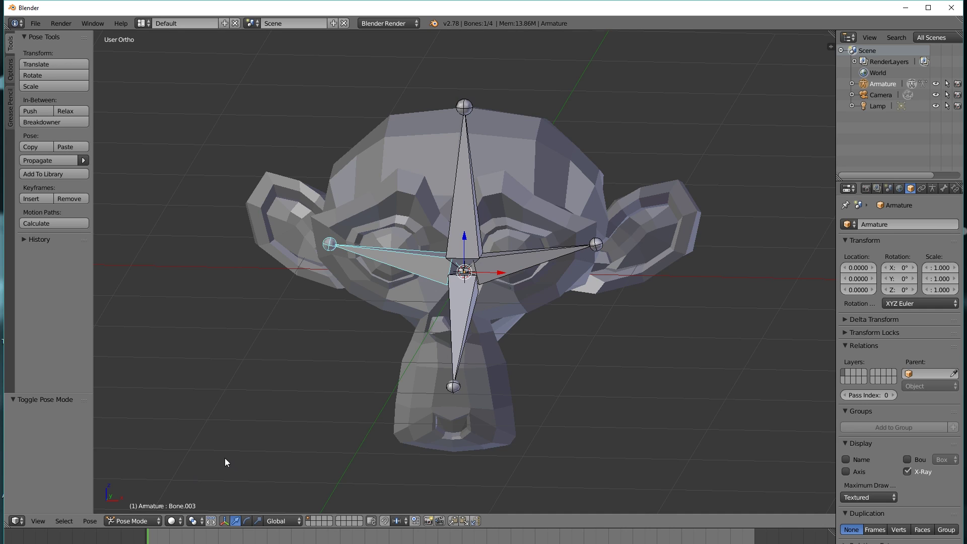
pyautogui.click(128, 521)
pyautogui.click(135, 518)
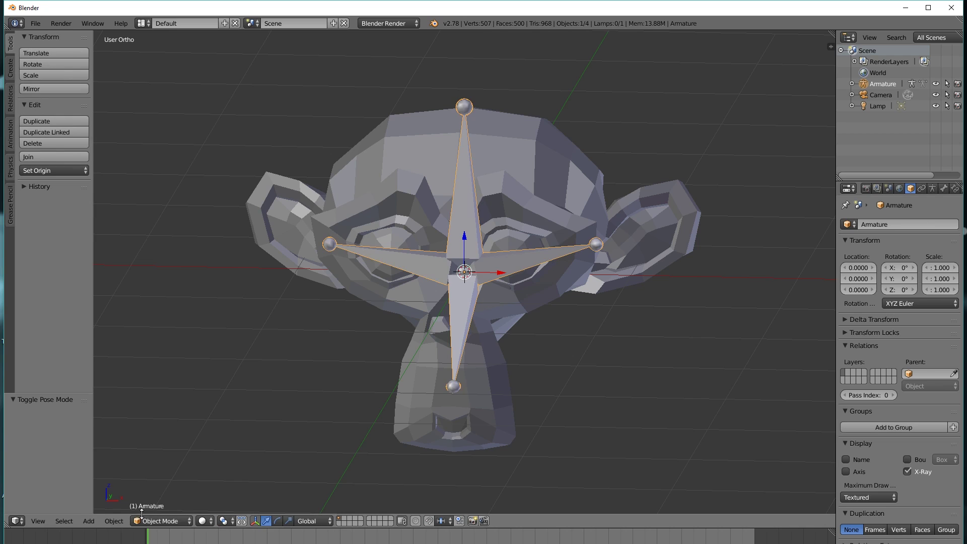
# Select Suzanne, add a Mask modifier, and set its mode to Armature
pyautogui.rightClick(549, 181)
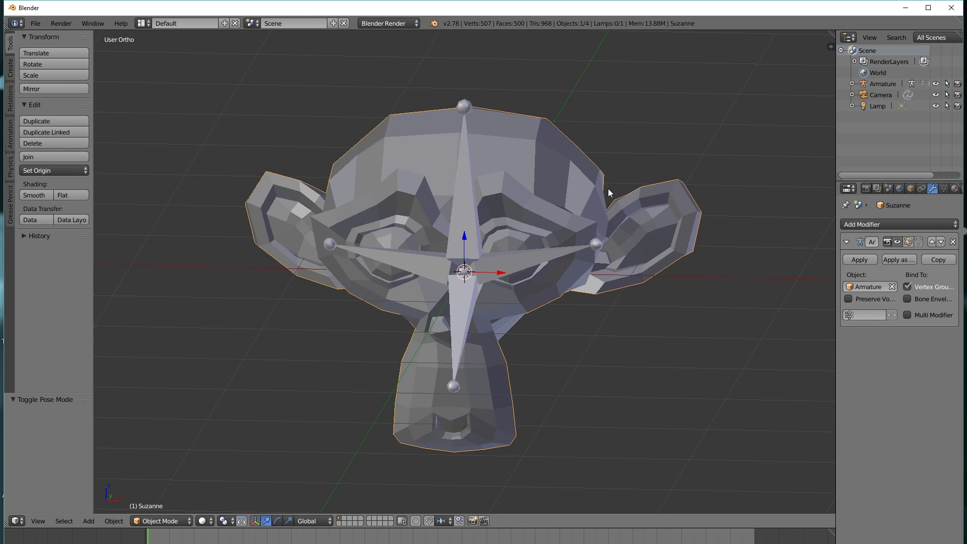
pyautogui.click(884, 225)
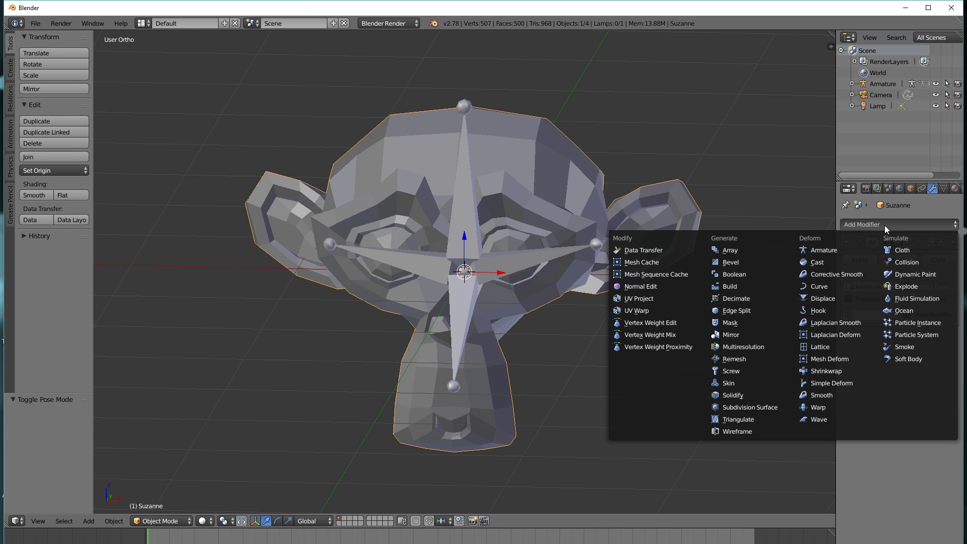
pyautogui.click(735, 324)
pyautogui.click(872, 382)
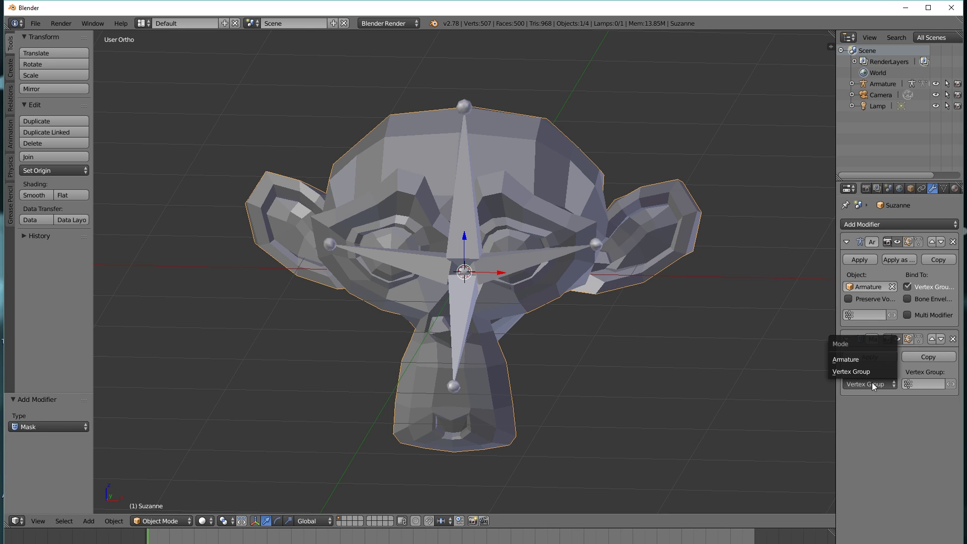
pyautogui.click(870, 361)
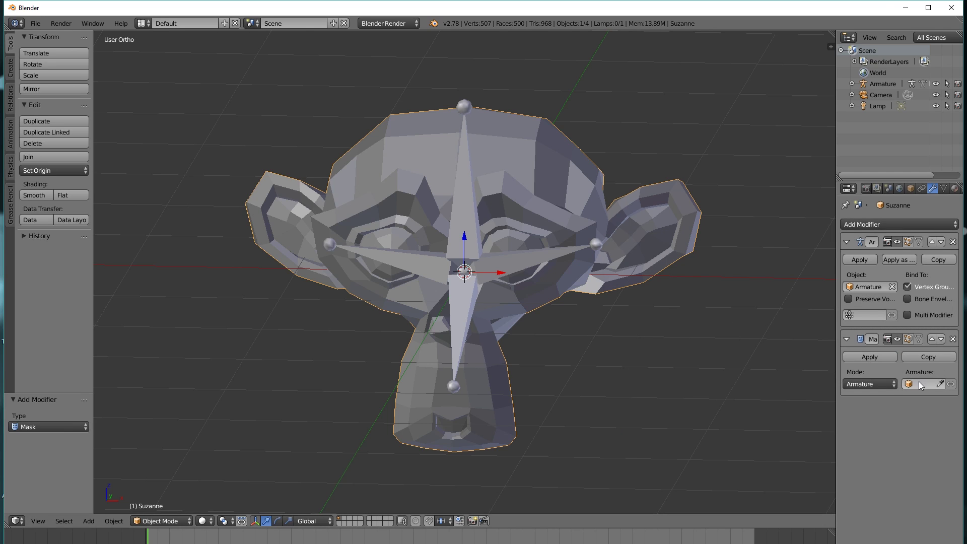
pyautogui.click(924, 385)
# Choose 'Armature' as the Mask modifier's armature source
pyautogui.click(911, 398)
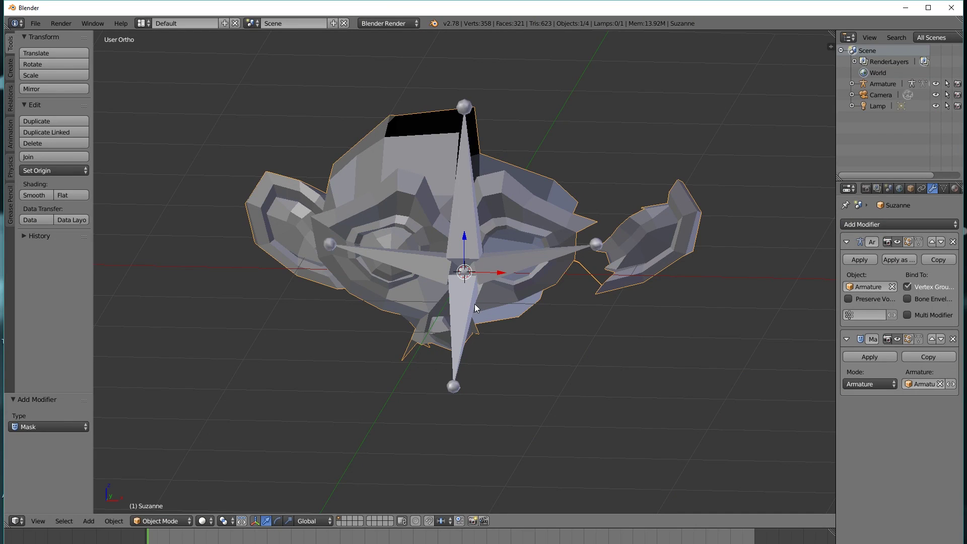
# Select the four-bone armature and switch it into Pose Mode
pyautogui.rightClick(474, 304)
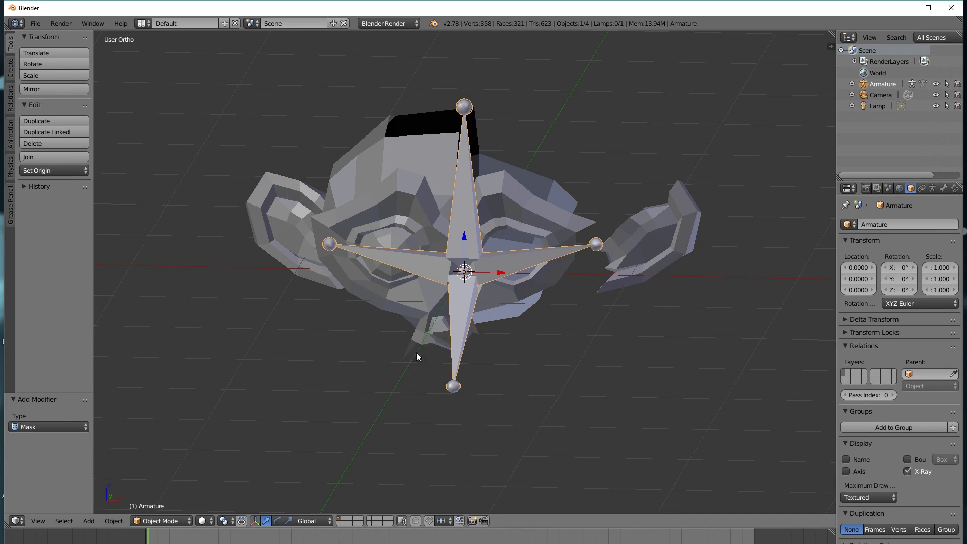
pyautogui.click(162, 521)
pyautogui.click(158, 487)
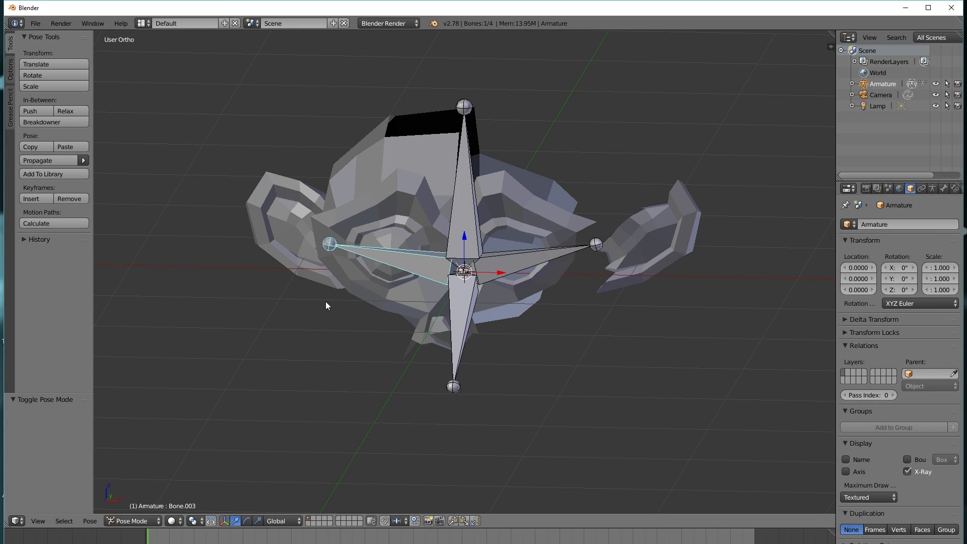